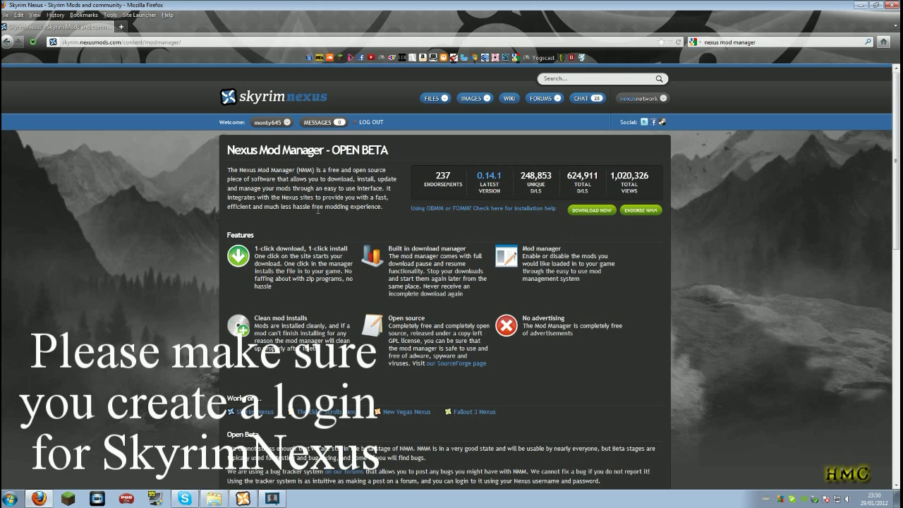
{"action": "left_click_drag", "start_coordinate": [228, 168], "coordinate": [239, 170]}
{"action": "left_click", "coordinate": [227, 171]}
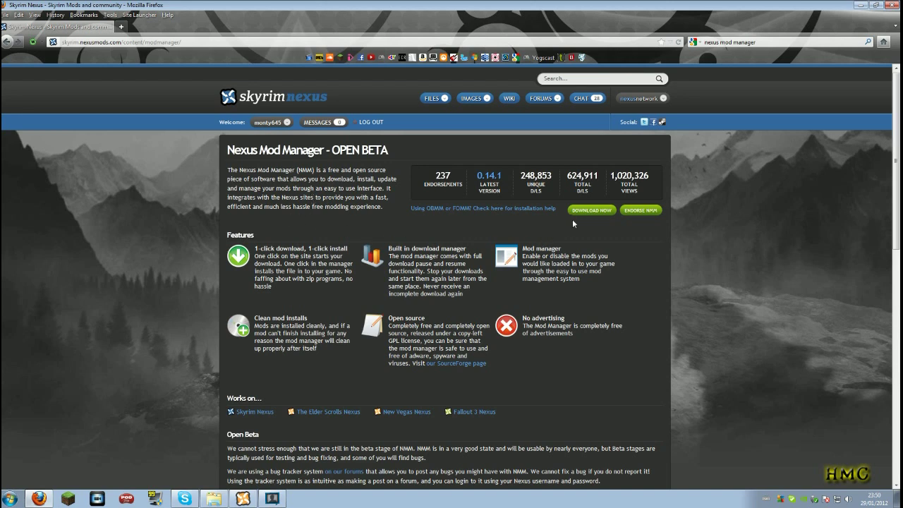
{"action": "left_click", "coordinate": [595, 213]}
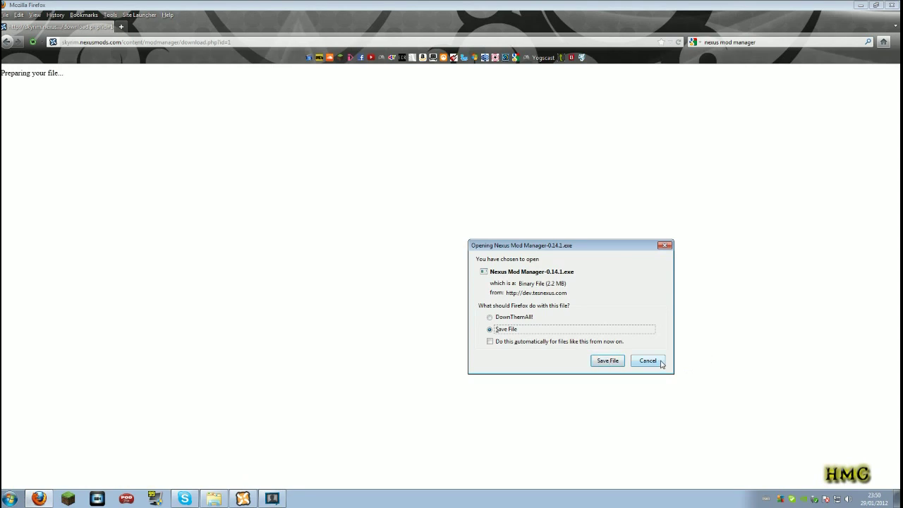
{"action": "left_click", "coordinate": [647, 361]}
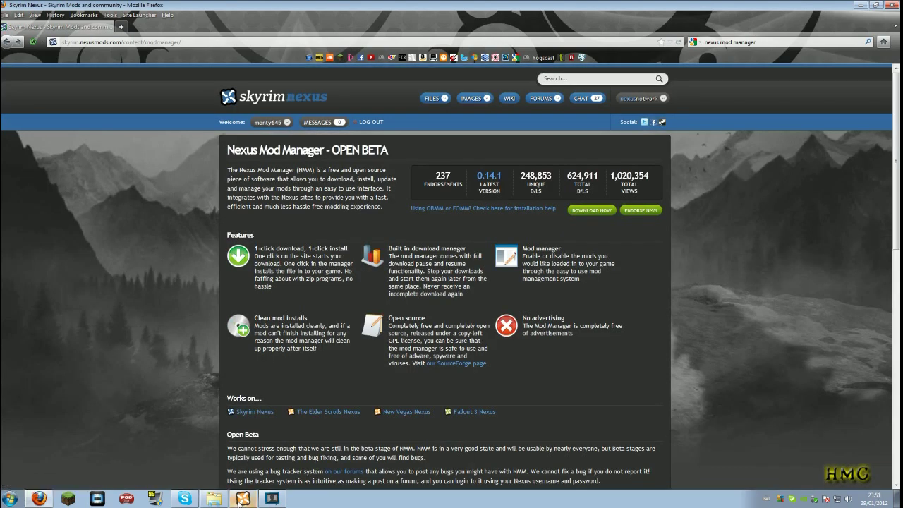
View the installed mods in Nexus Mod Manager, and open the Top 100 files page of Skyrim Nexus in Firefox
{"action": "left_click", "coordinate": [240, 499]}
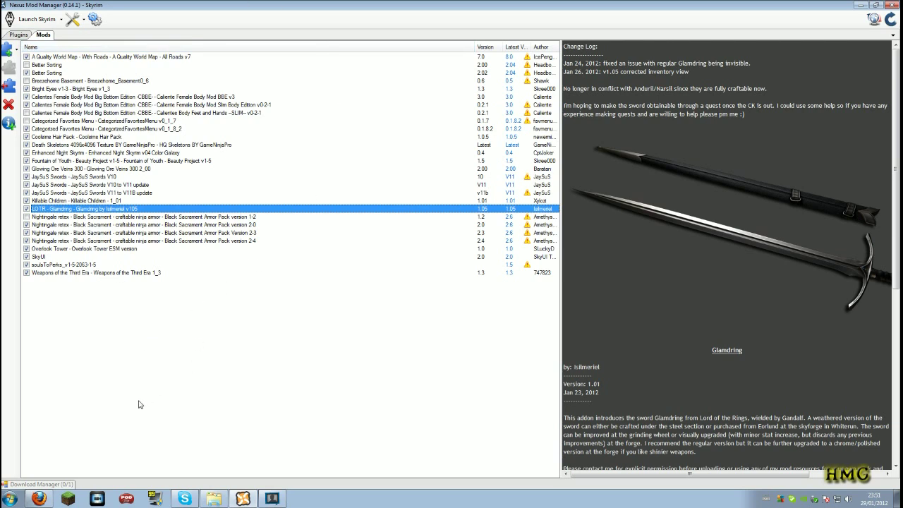
{"action": "mouse_move", "coordinate": [40, 488]}
{"action": "left_click", "coordinate": [39, 499]}
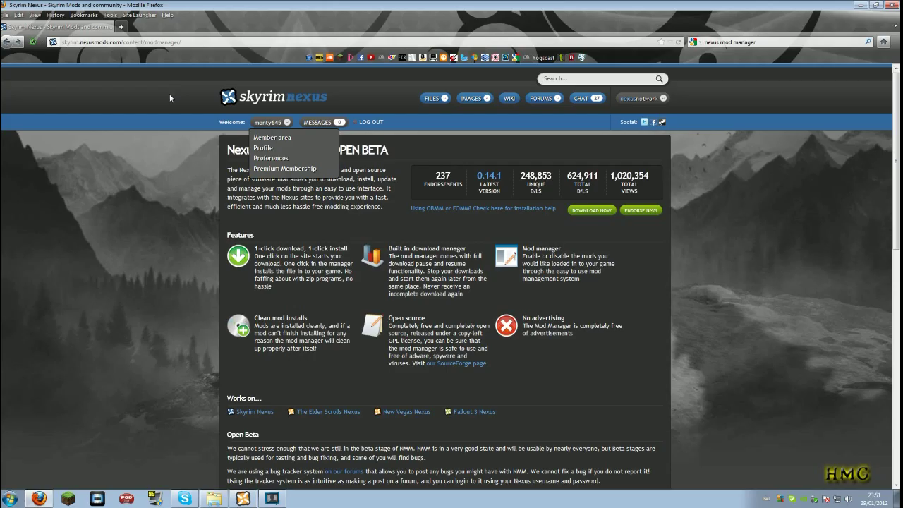
{"action": "mouse_move", "coordinate": [438, 99]}
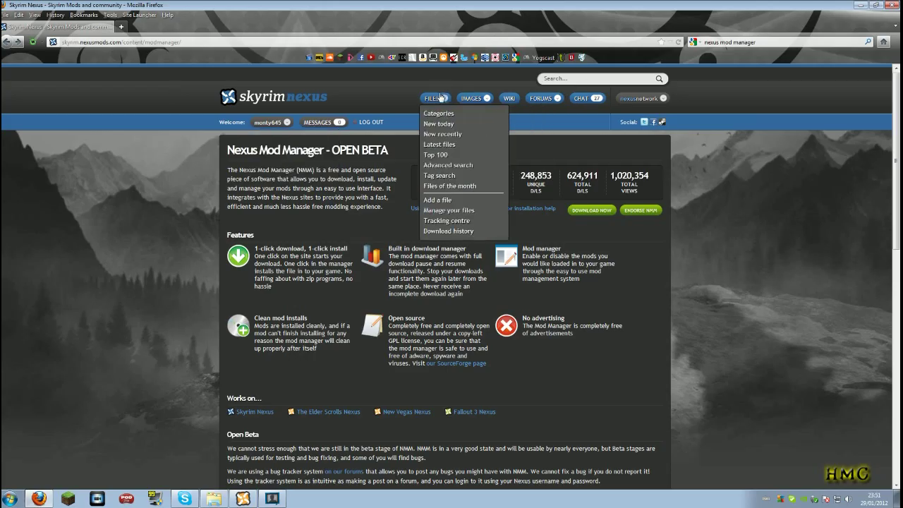
{"action": "left_click", "coordinate": [437, 155]}
Browse the top 25 files of the past two weeks and open the Enhanced Blood Textures page
{"action": "scroll", "coordinate": [173, 182], "scroll_direction": "down", "scroll_amount": 10}
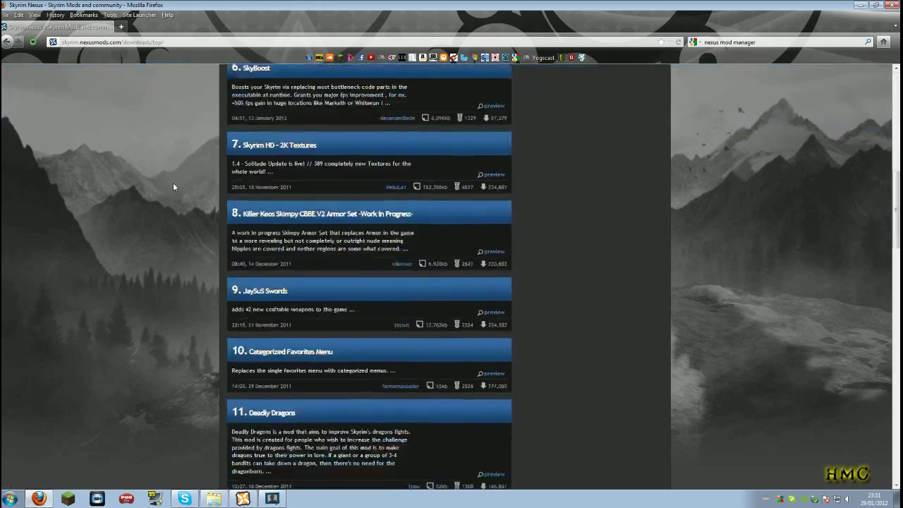
{"action": "scroll", "coordinate": [172, 197], "scroll_direction": "down", "scroll_amount": 2}
{"action": "scroll", "coordinate": [177, 212], "scroll_direction": "up", "scroll_amount": 12}
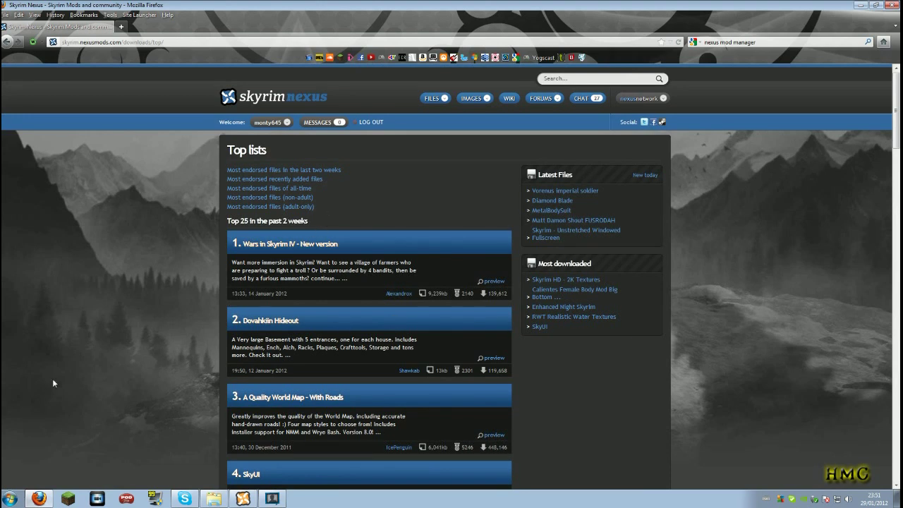
{"action": "scroll", "coordinate": [174, 362], "scroll_direction": "down", "scroll_amount": 4}
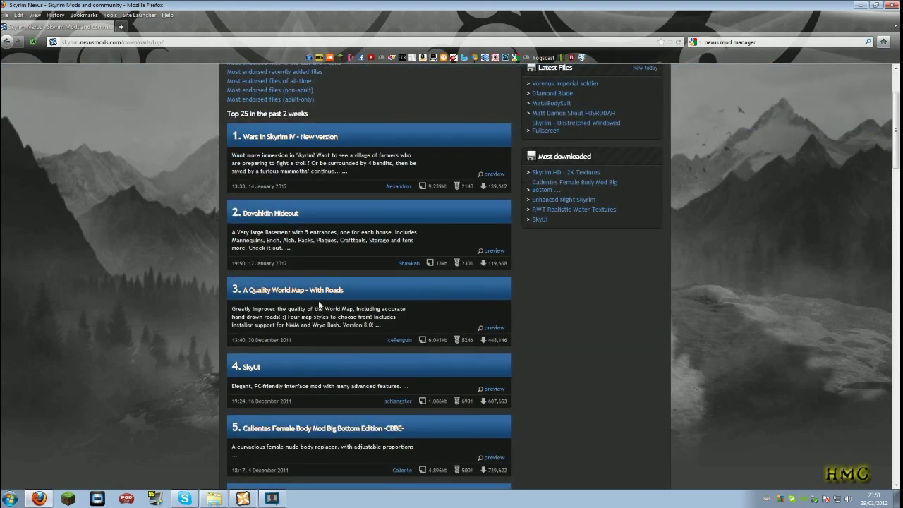
{"action": "scroll", "coordinate": [181, 388], "scroll_direction": "down", "scroll_amount": 8}
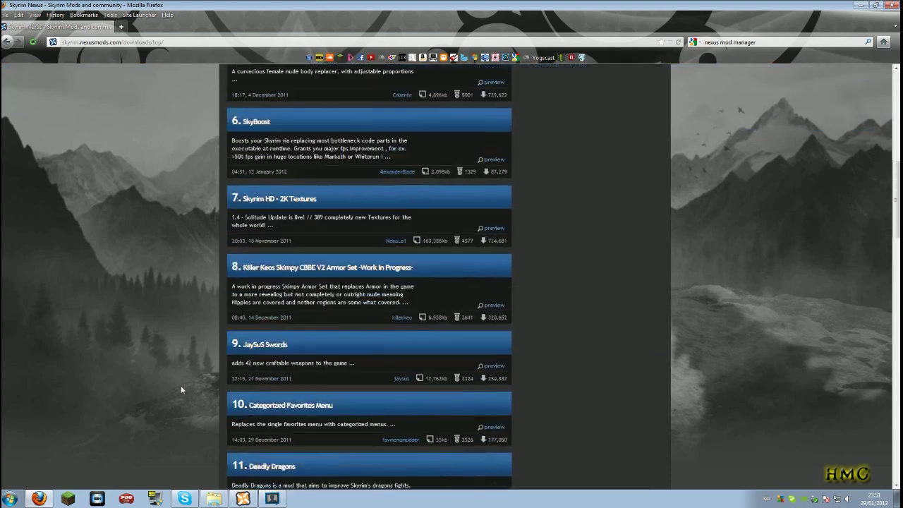
{"action": "scroll", "coordinate": [181, 388], "scroll_direction": "down", "scroll_amount": 8}
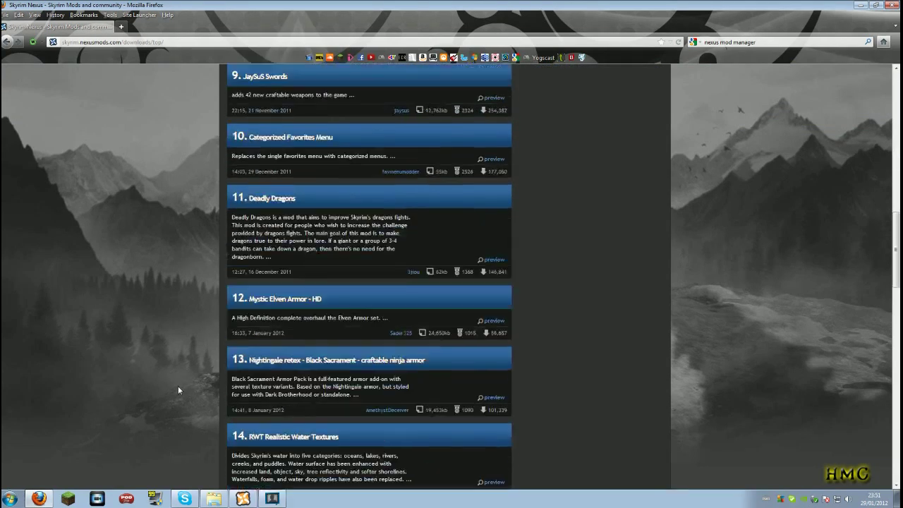
{"action": "scroll", "coordinate": [177, 385], "scroll_direction": "down", "scroll_amount": 9}
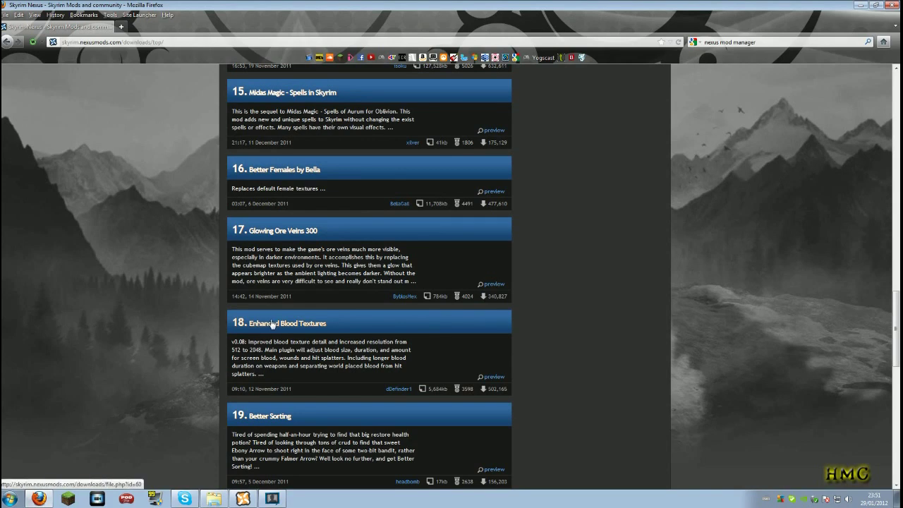
{"action": "scroll", "coordinate": [271, 324], "scroll_direction": "down", "scroll_amount": 1}
{"action": "scroll", "coordinate": [270, 320], "scroll_direction": "down", "scroll_amount": 1}
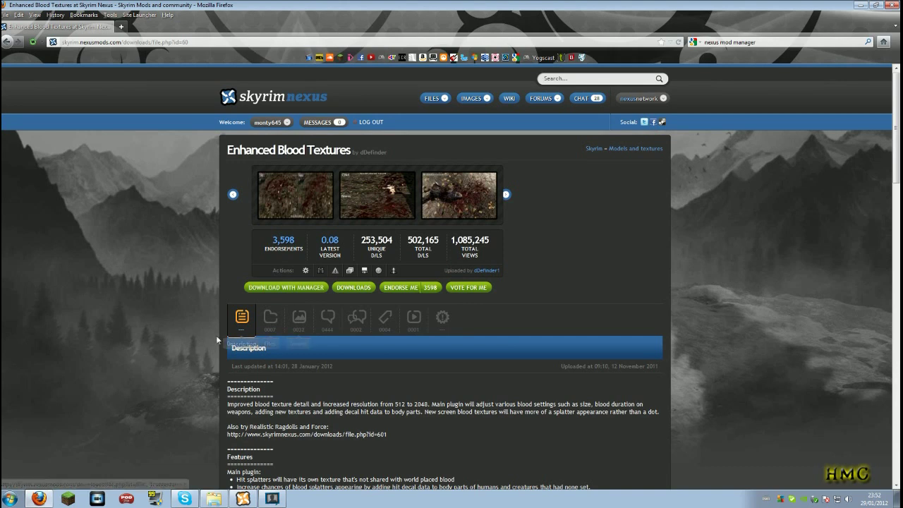
Download Enhanced Blood Textures with the mod manager and select its entry among the downloads
{"action": "left_click", "coordinate": [290, 289]}
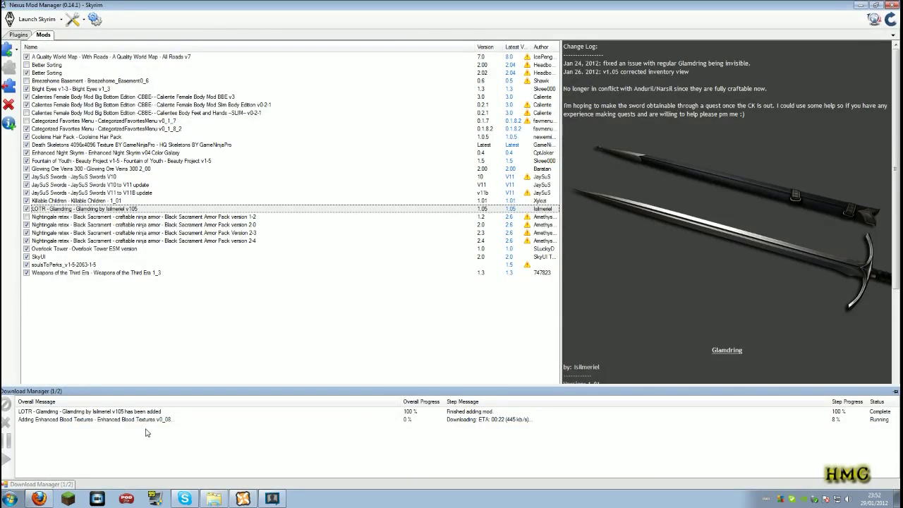
{"action": "left_click", "coordinate": [416, 421]}
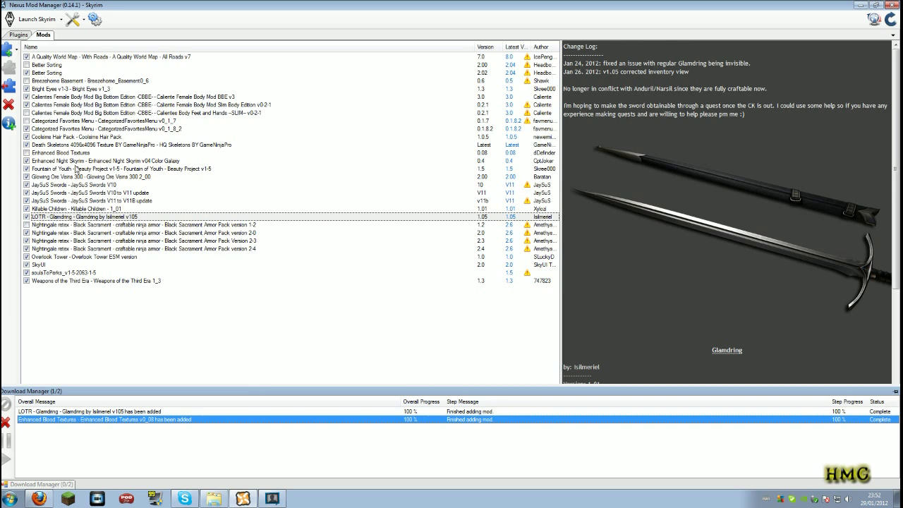
Activate the Enhanced Blood Textures mod in the mod list
{"action": "left_click", "coordinate": [84, 153]}
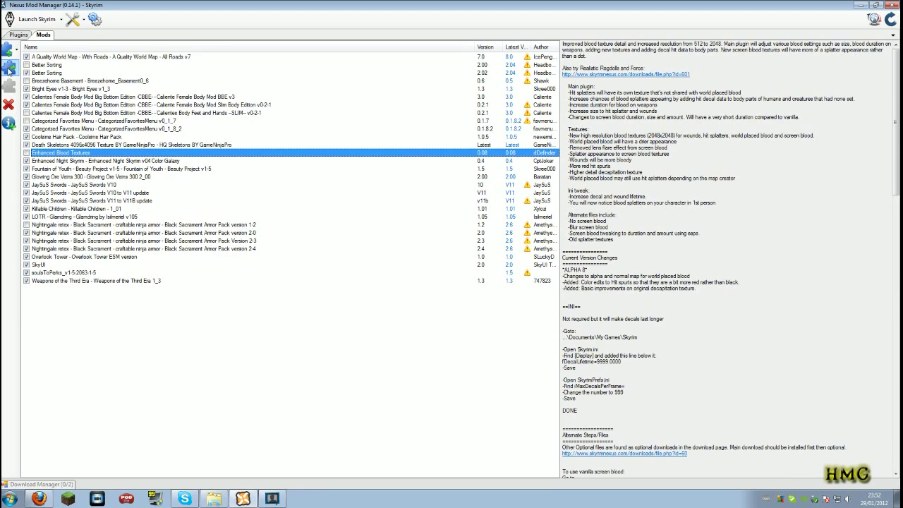
{"action": "left_click", "coordinate": [9, 69]}
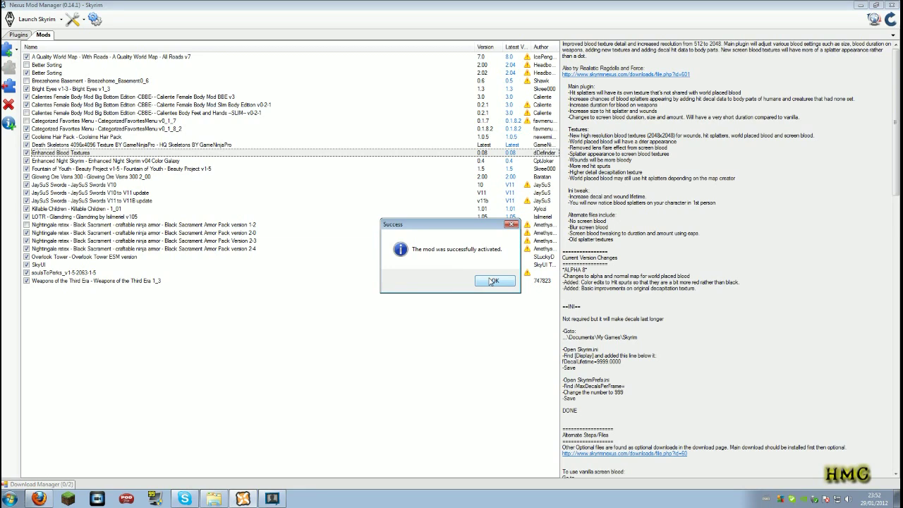
{"action": "left_click", "coordinate": [493, 281]}
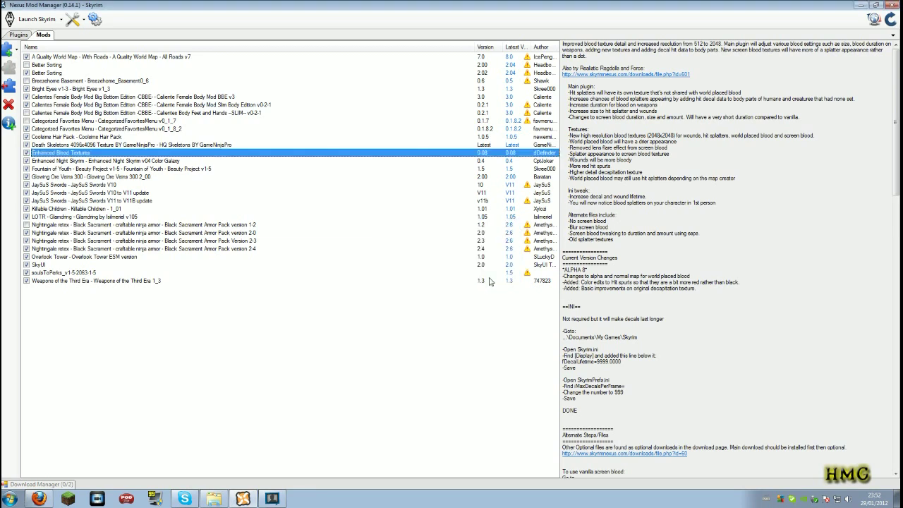
Check the plugin list, and launch Skyrim while keeping Nexus Mod Manager open
{"action": "left_click", "coordinate": [18, 35]}
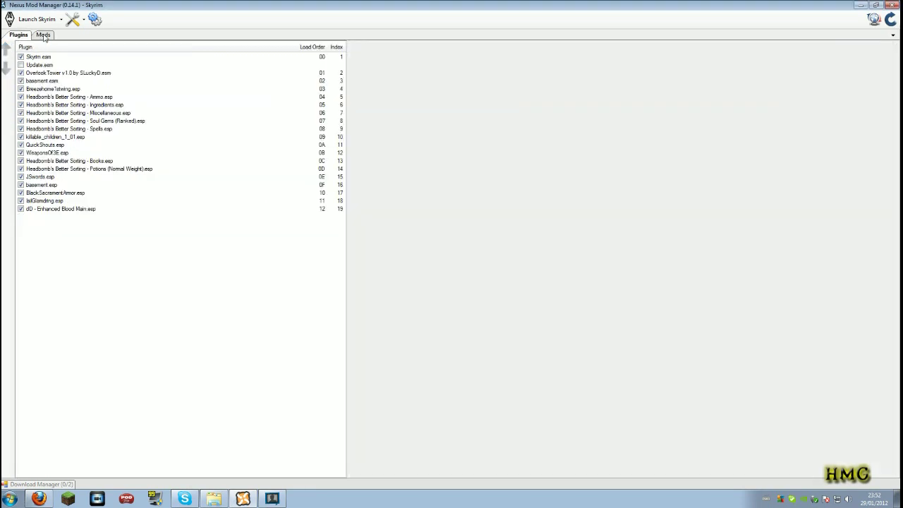
{"action": "left_click", "coordinate": [43, 35]}
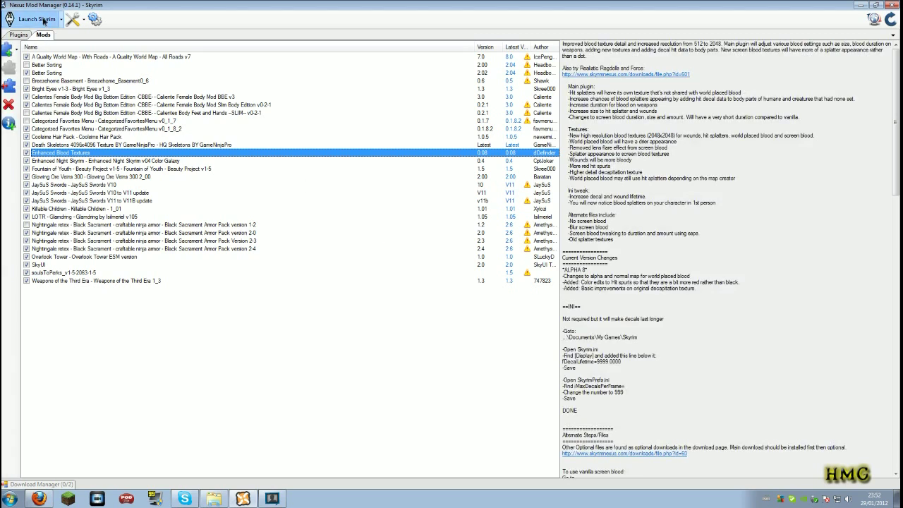
{"action": "left_click", "coordinate": [36, 19]}
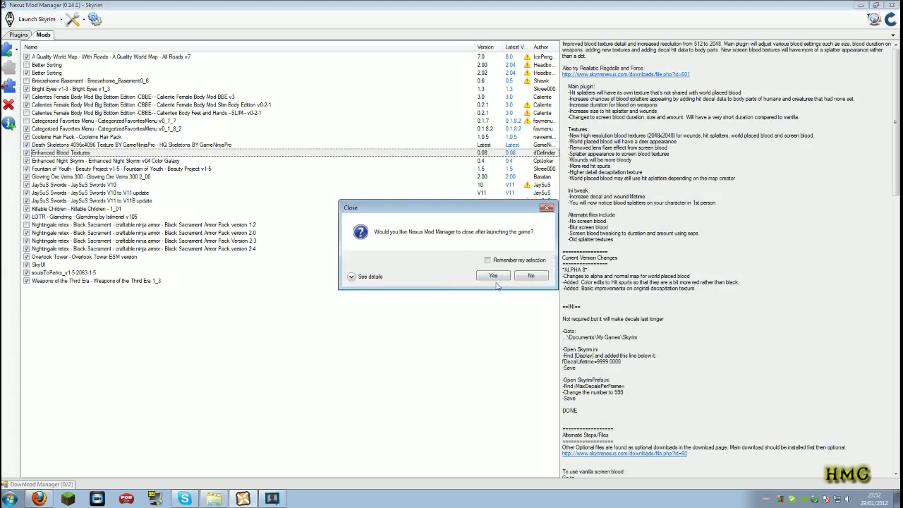
{"action": "left_click", "coordinate": [522, 281]}
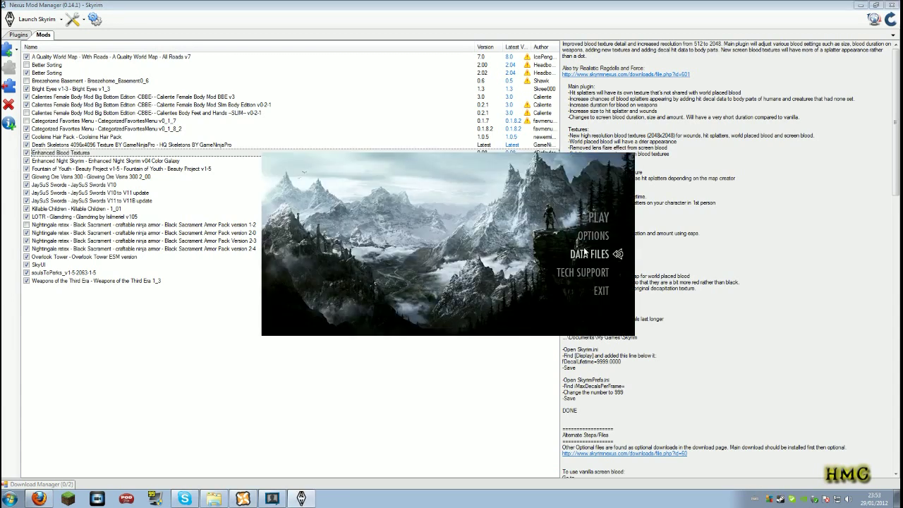
Review the mod files listed in Skyrim's data files, accept the list and leave the launcher
{"action": "left_click", "coordinate": [587, 254]}
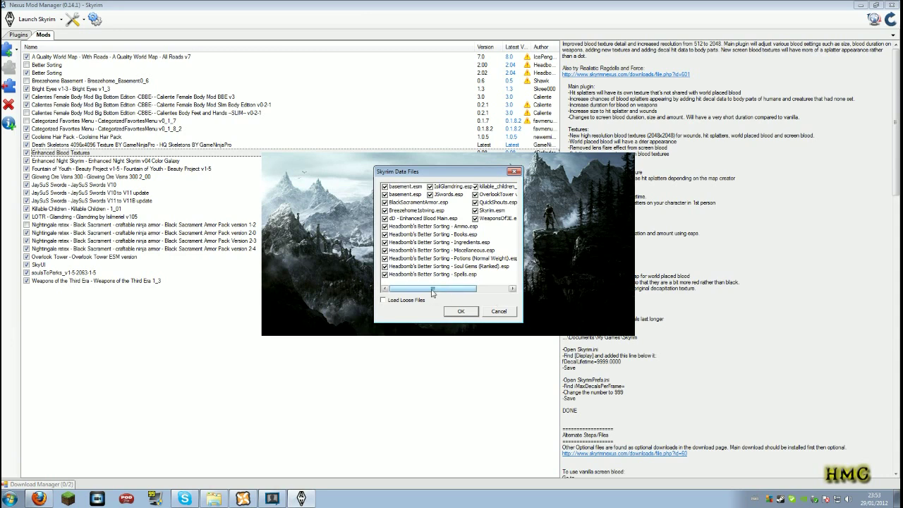
{"action": "mouse_move", "coordinate": [437, 290]}
{"action": "left_mouse_down"}
{"action": "mouse_move", "coordinate": [524, 288]}
{"action": "mouse_move", "coordinate": [454, 292]}
{"action": "left_mouse_up"}
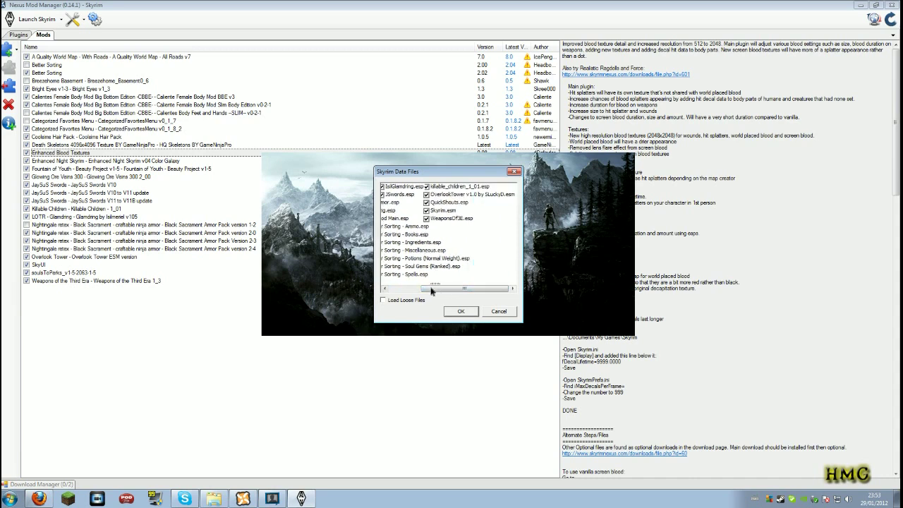
{"action": "left_click_drag", "start_coordinate": [437, 290], "coordinate": [405, 289]}
{"action": "left_click", "coordinate": [461, 311]}
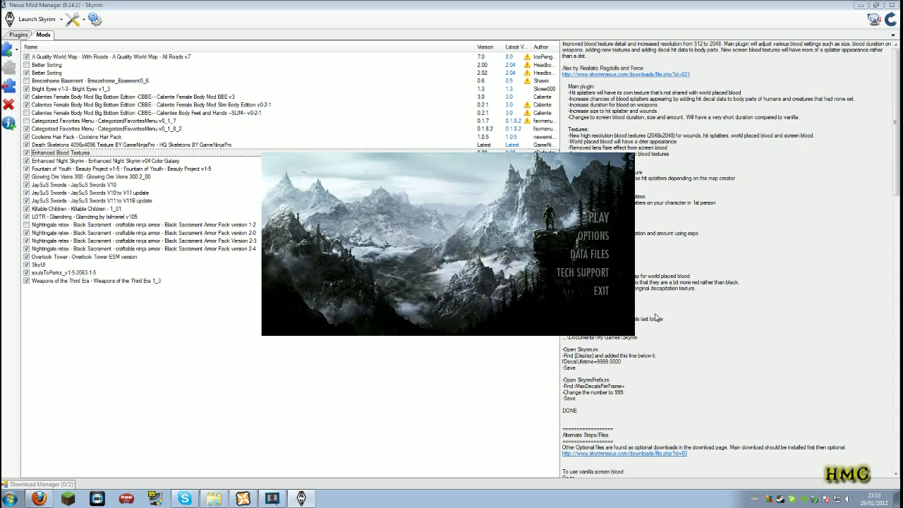
{"action": "left_click", "coordinate": [506, 258]}
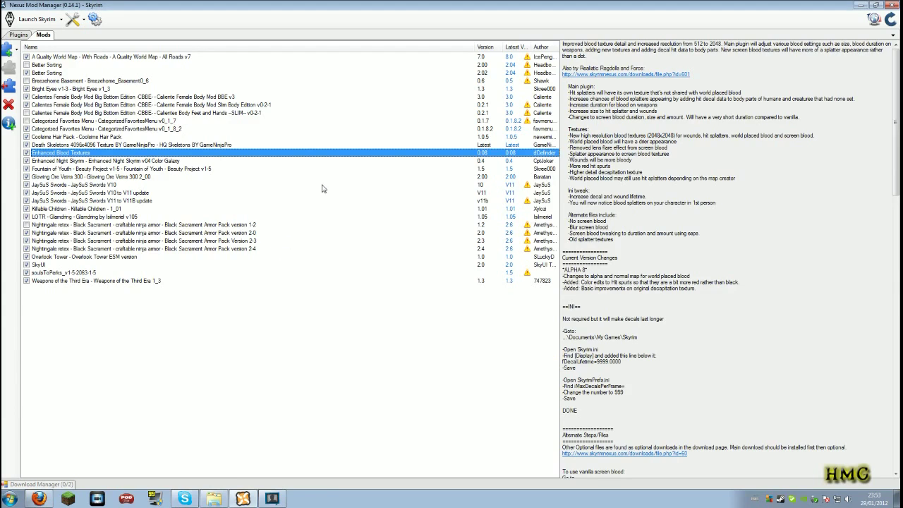
Open the latest-version web page of the Nightingale retex Black Sacrament Armor Pack version 2-4, and return to Nexus Mod Manager
{"action": "left_click", "coordinate": [485, 248]}
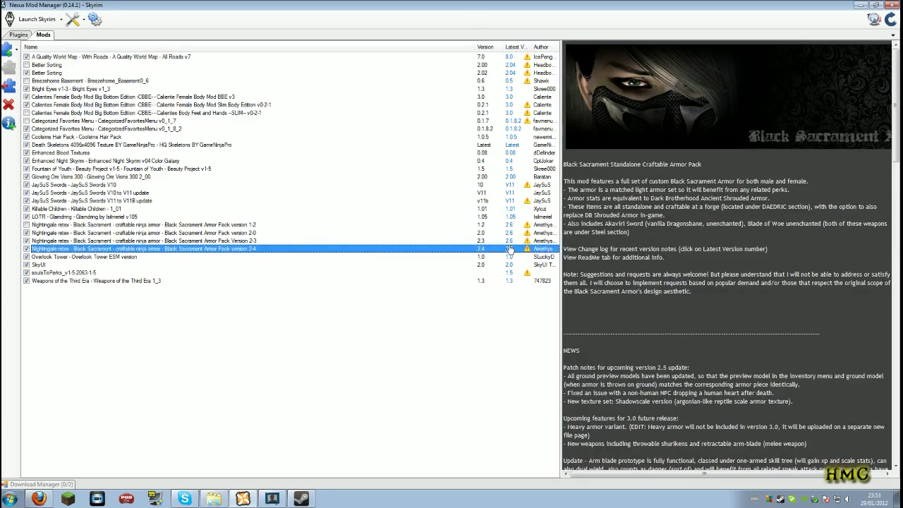
{"action": "left_click", "coordinate": [510, 250]}
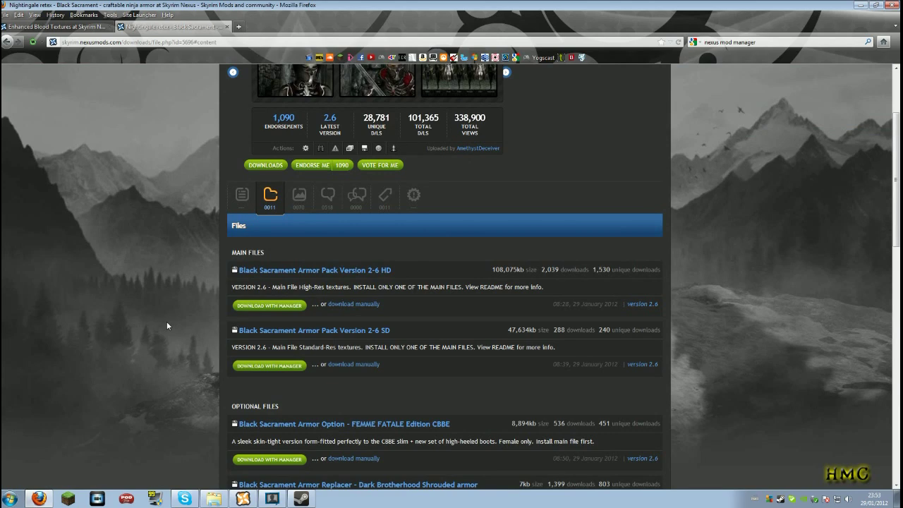
{"action": "key", "text": "alt+Tab"}
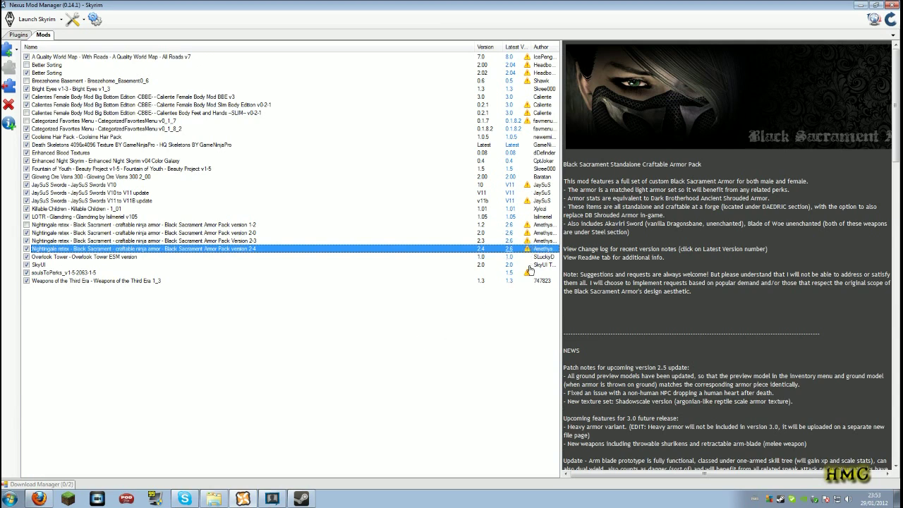
Download Black Sacrament Armor Pack Version 2-6 HD from its Firefox page with the manager, and view its progress in Nexus Mod Manager
{"action": "left_click", "coordinate": [38, 499]}
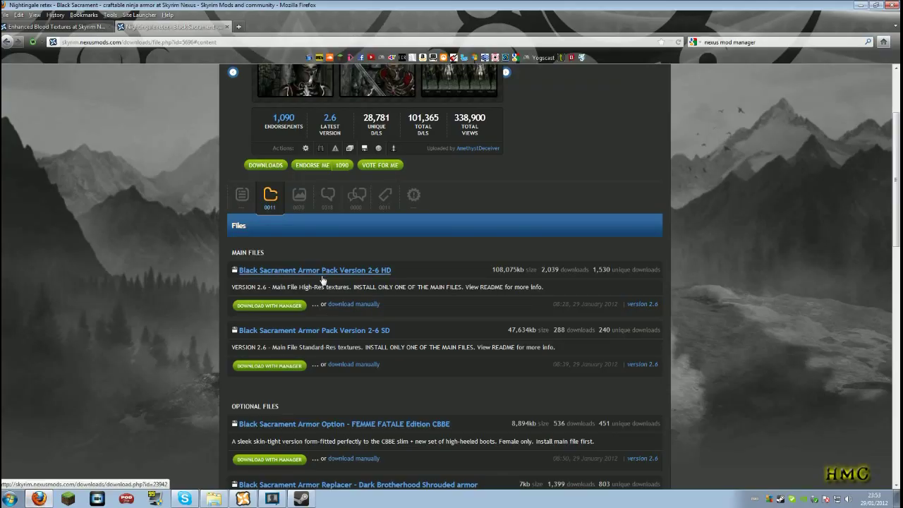
{"action": "left_click", "coordinate": [293, 311]}
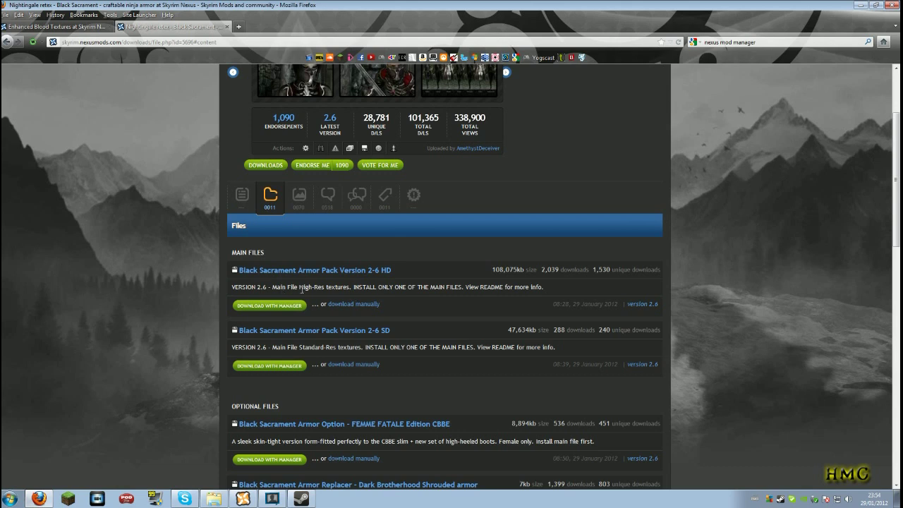
{"action": "left_click", "coordinate": [295, 308]}
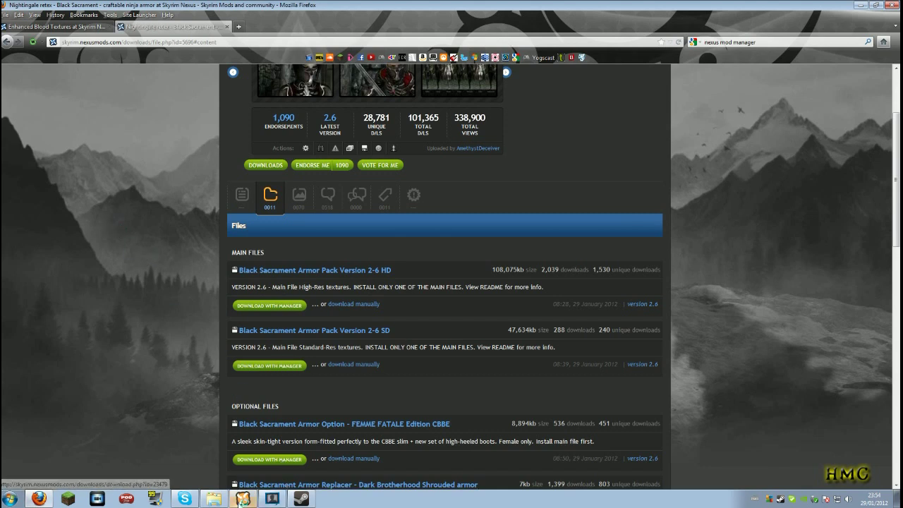
{"action": "left_click", "coordinate": [285, 501]}
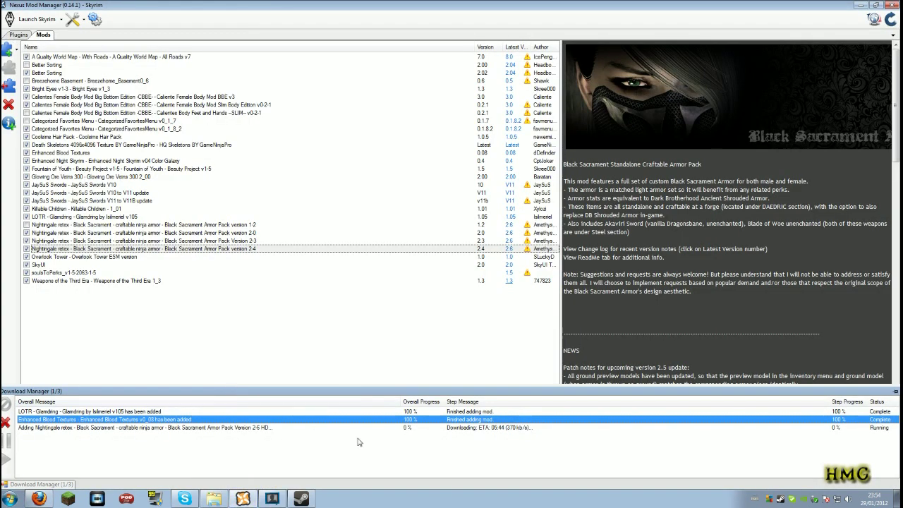